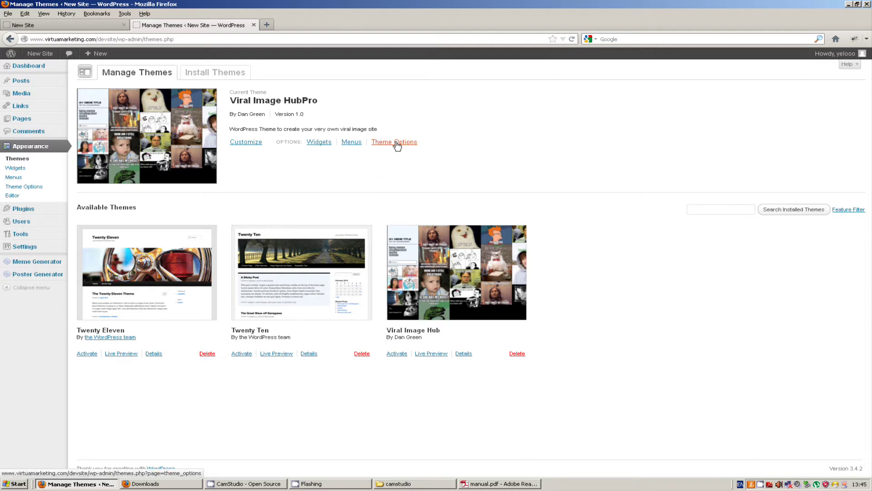
Change the site title to 'Meme site' in the Customizer, publish it, and close the Customizer.
click(250, 145)
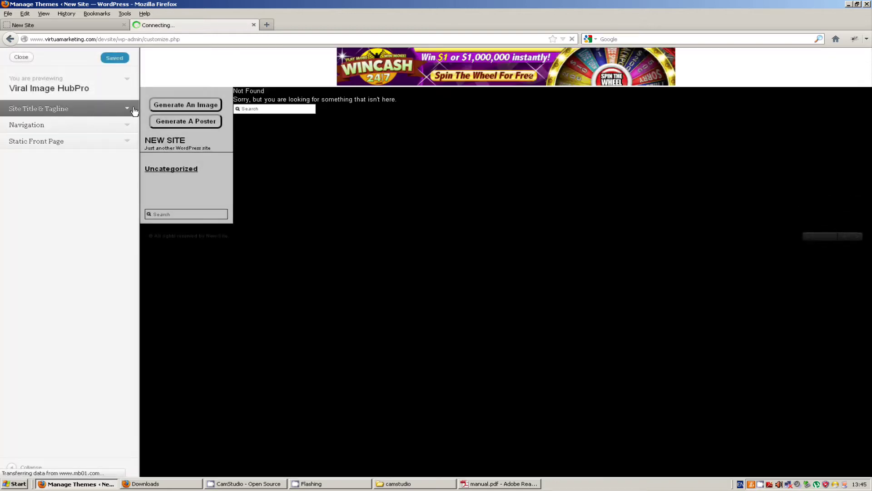
click(63, 108)
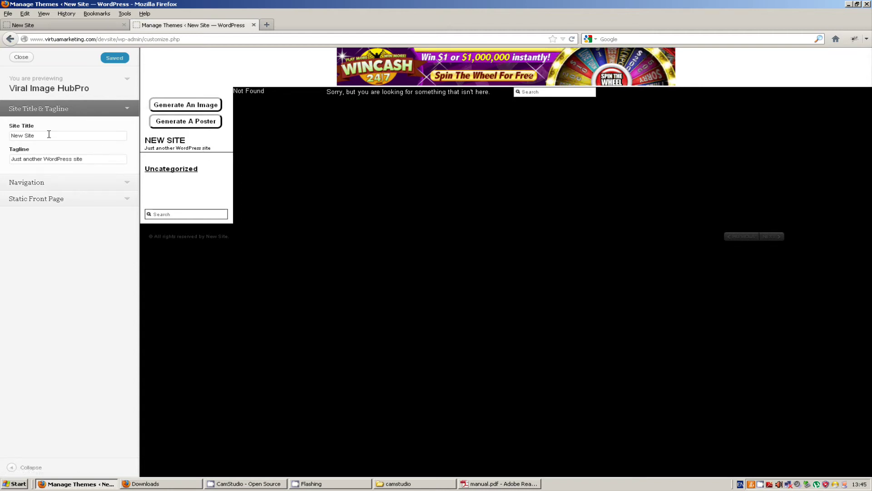
drag(49, 136, 1, 135)
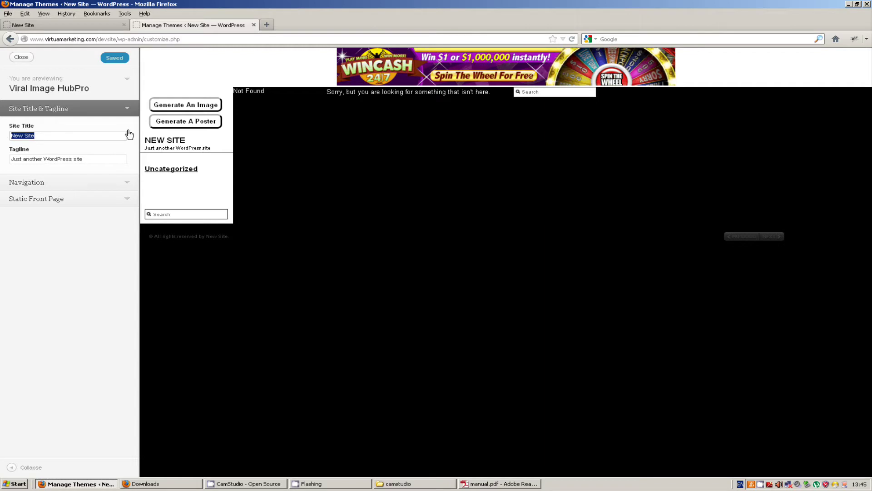
text(Meme s)
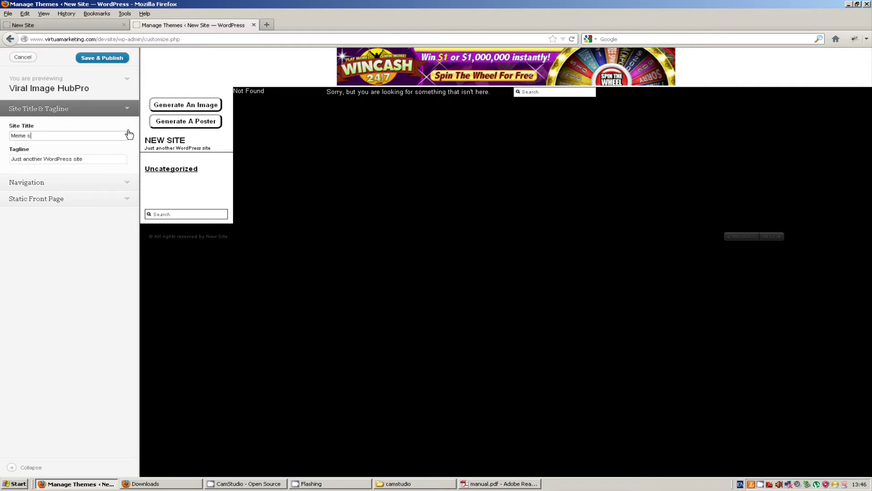
text(ite)
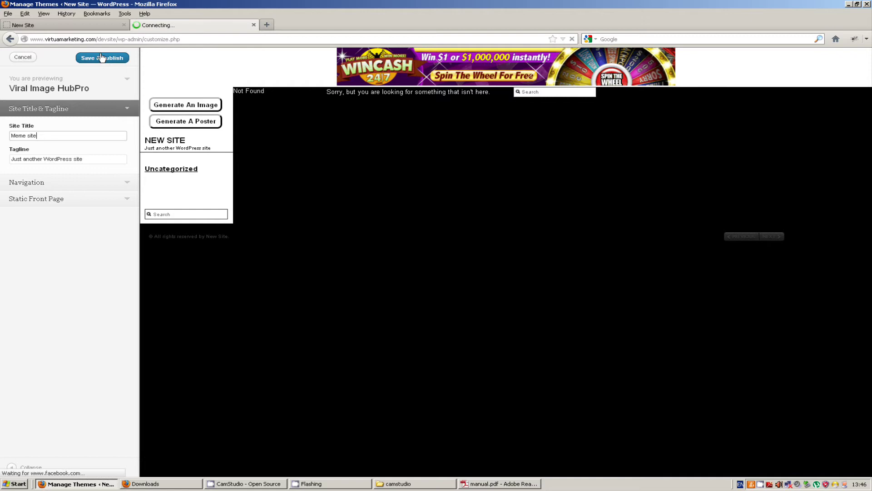
click(104, 59)
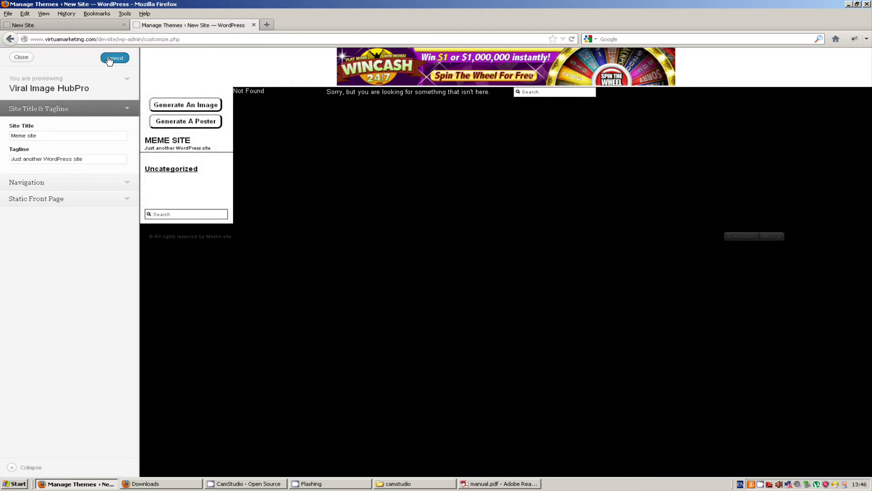
click(21, 57)
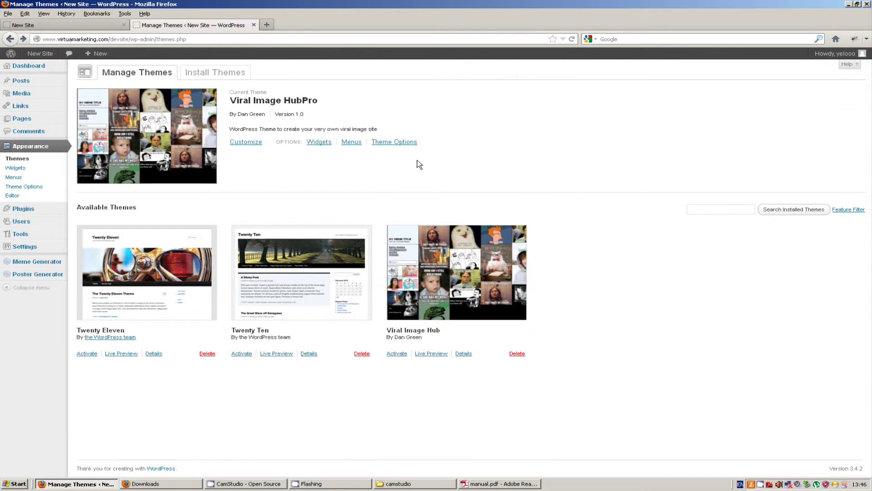
Open the theme's Theme Options page and look over its pop-under URLs list.
click(399, 143)
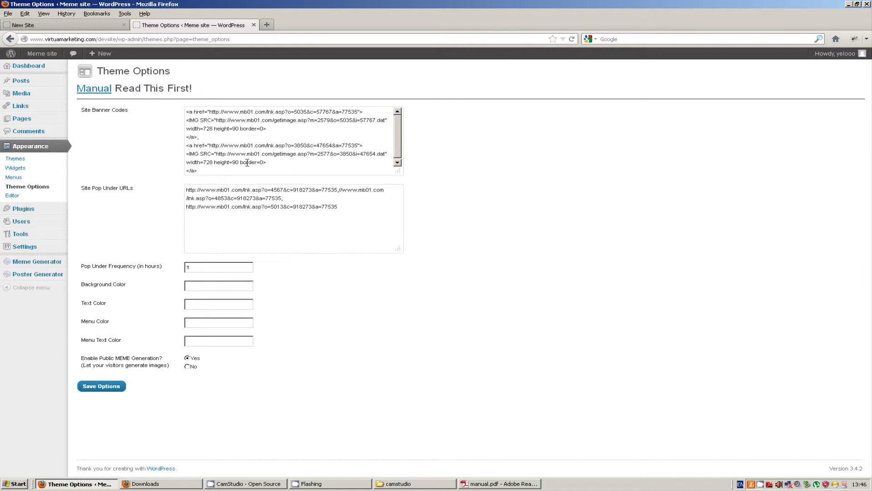
drag(386, 225, 137, 180)
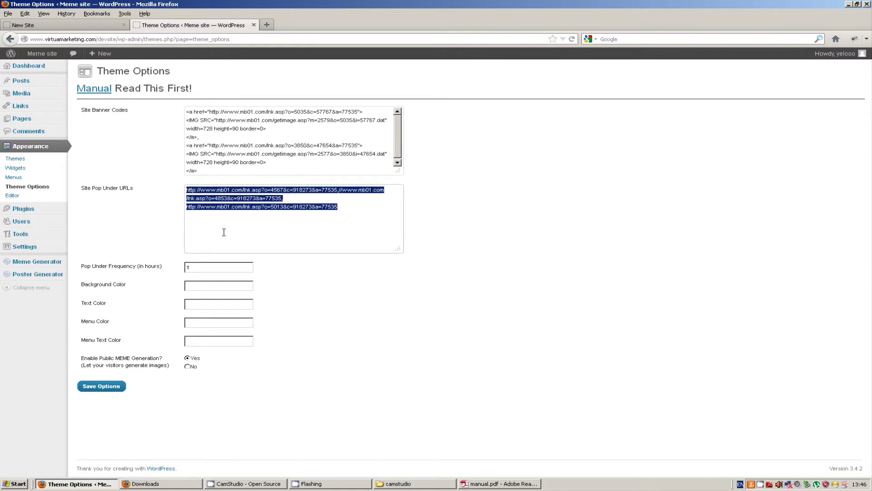
click(436, 235)
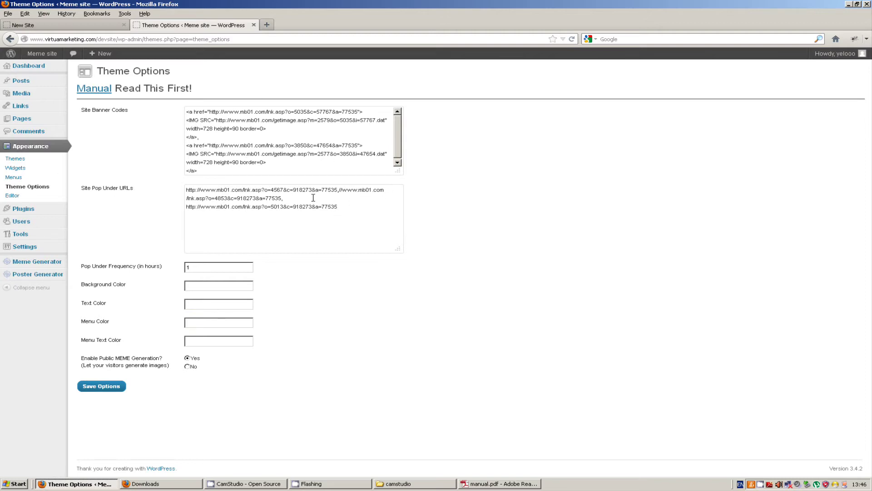
click(208, 266)
text(0)
click(349, 270)
click(193, 268)
key(BackSpace)
text(1)
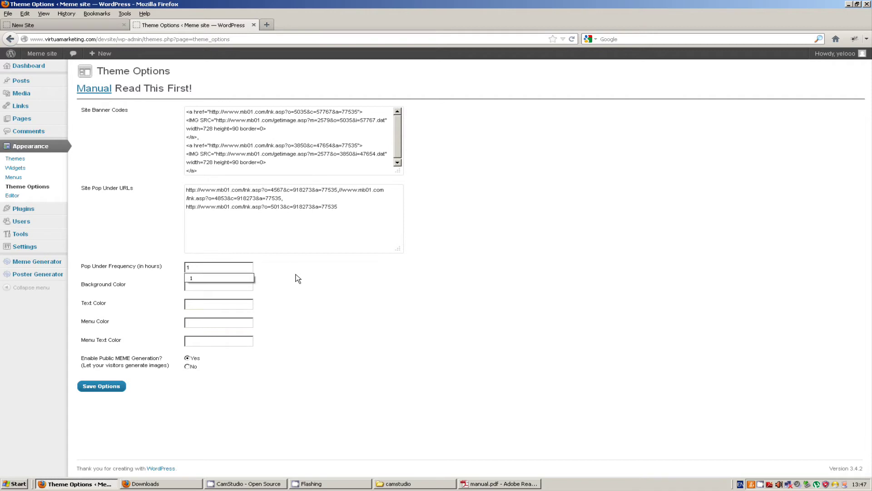
click(394, 310)
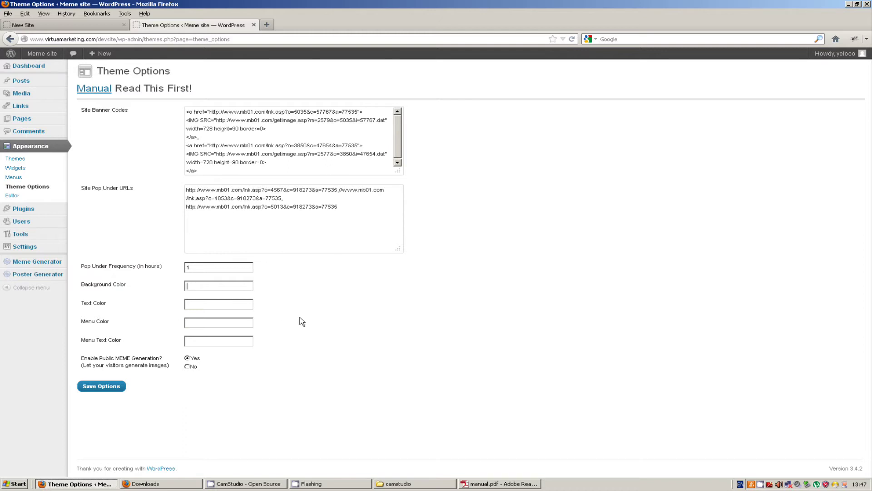
Enter 'darkgreen' as the theme's Menu Color and save the theme options.
click(201, 286)
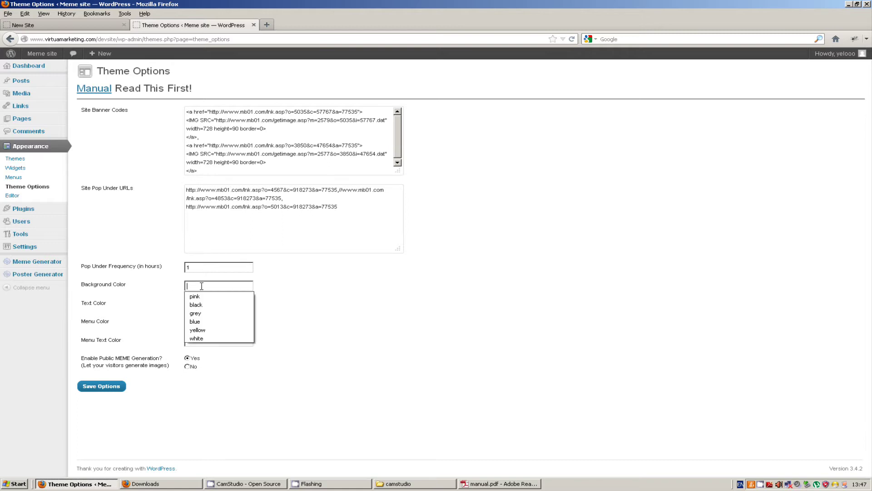
click(351, 321)
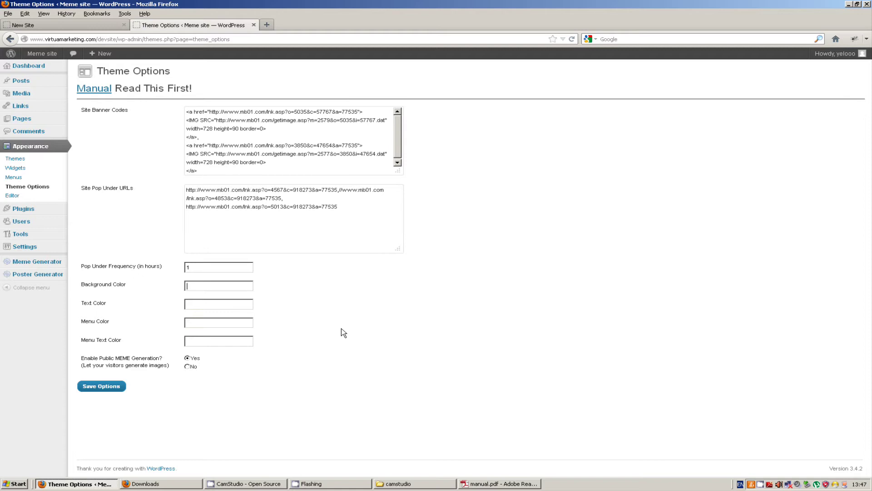
click(211, 323)
text(dar)
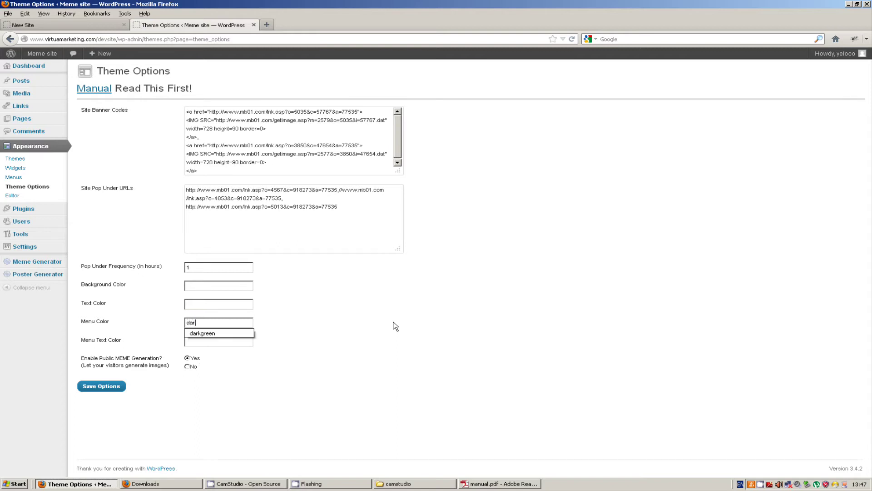
text(kgreen)
click(116, 388)
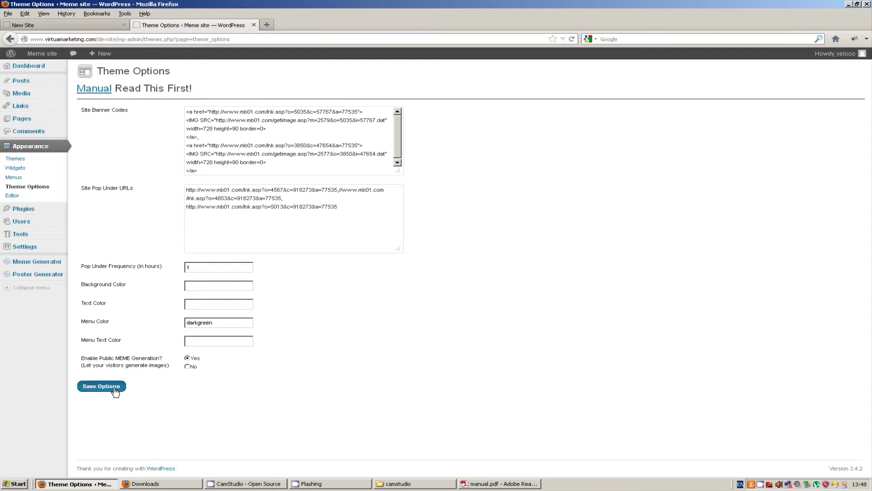
Preview the dark green menu on the live site, then clear Menu Color and save.
middle_click(58, 57)
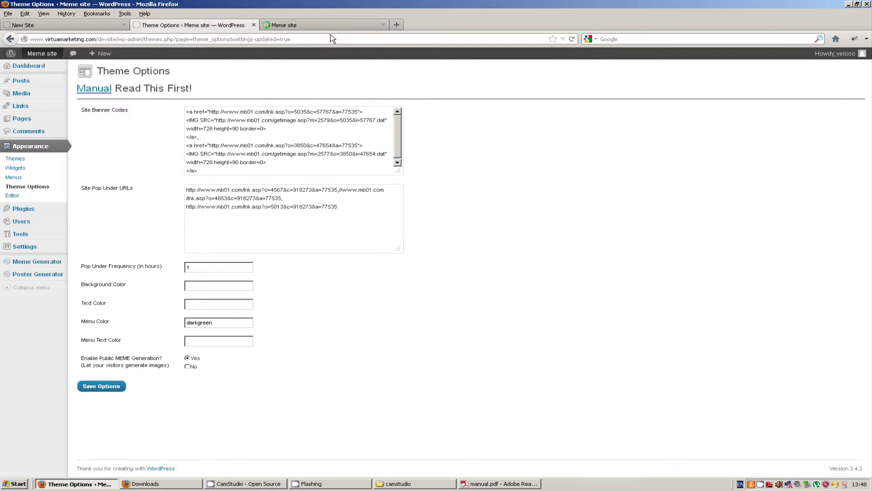
click(322, 25)
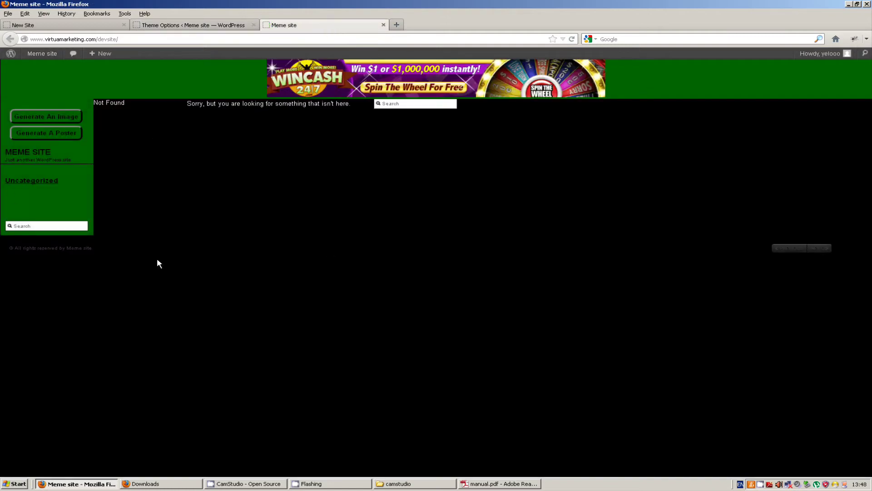
click(175, 27)
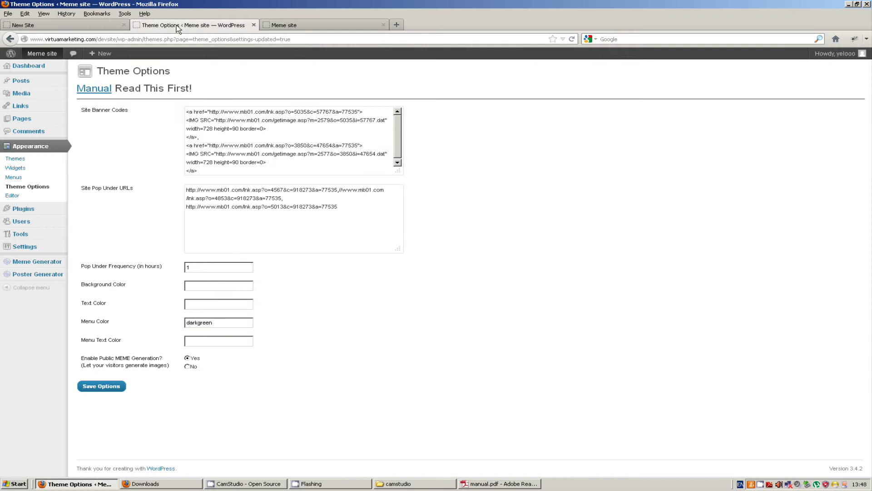
drag(222, 322, 165, 321)
key(BackSpace)
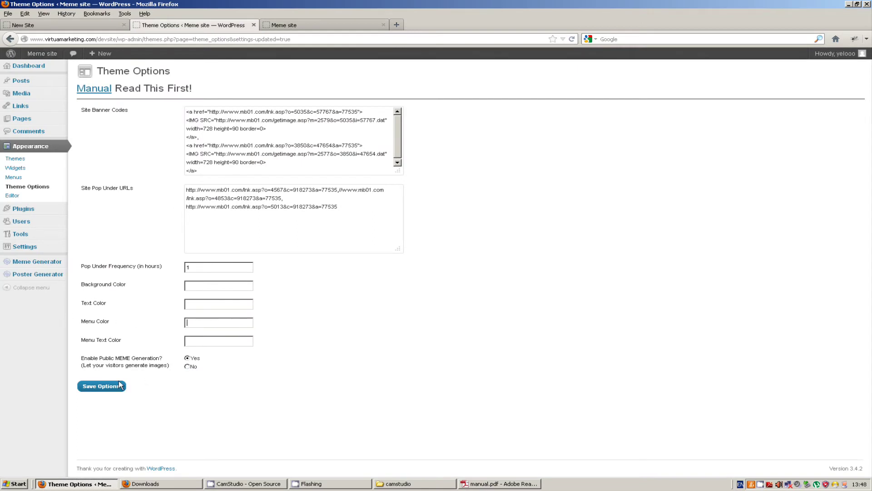
click(109, 386)
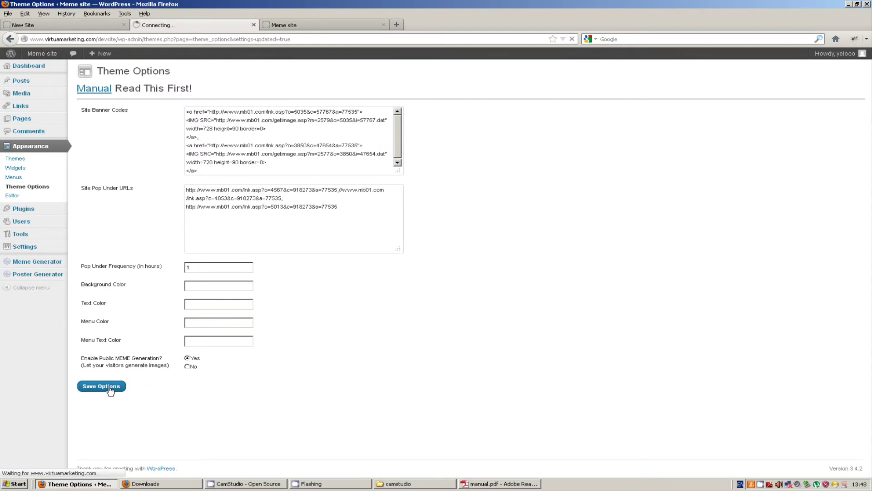
Reload the live site to confirm the menu colour is gone, then return to Theme Options.
click(302, 25)
click(571, 39)
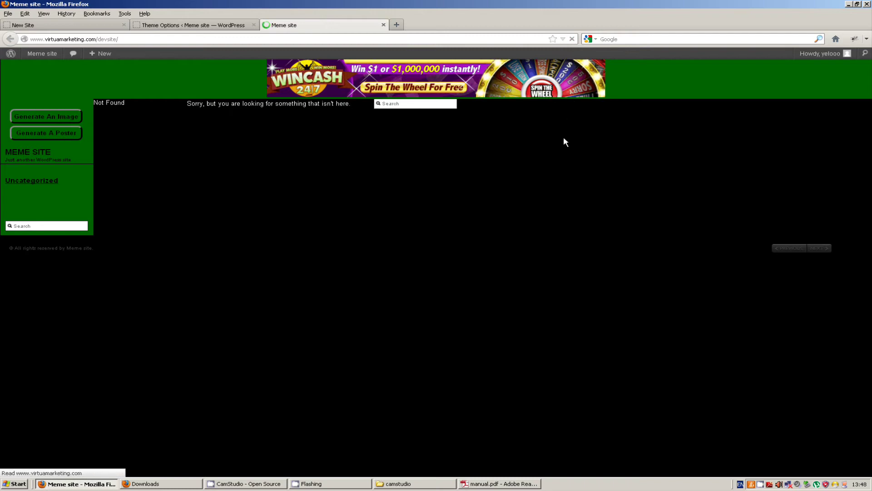
click(206, 26)
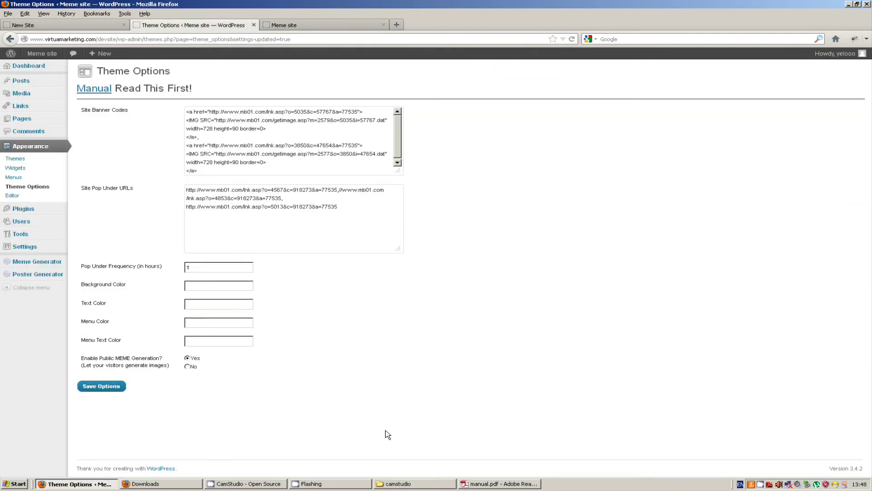
Check the manual PDF, re-save the Theme Options with all colours blank, and reload the live site.
click(209, 285)
click(499, 483)
click(301, 26)
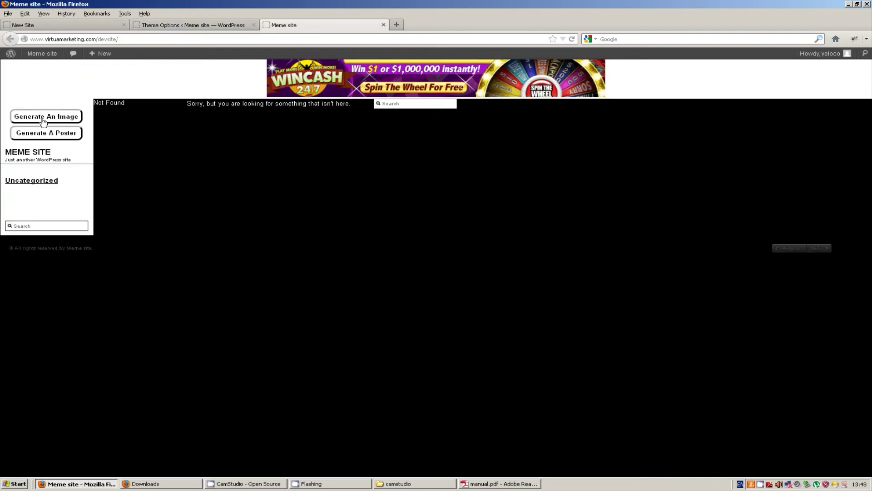
click(190, 26)
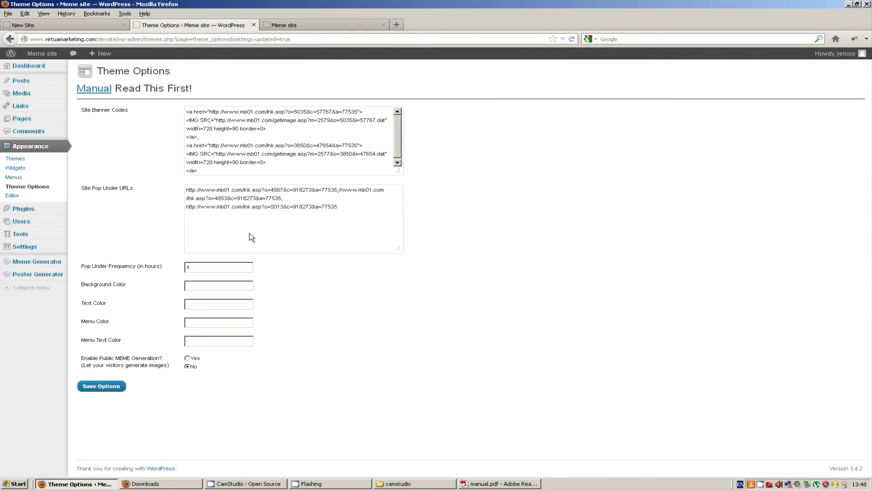
click(104, 389)
click(291, 25)
click(572, 38)
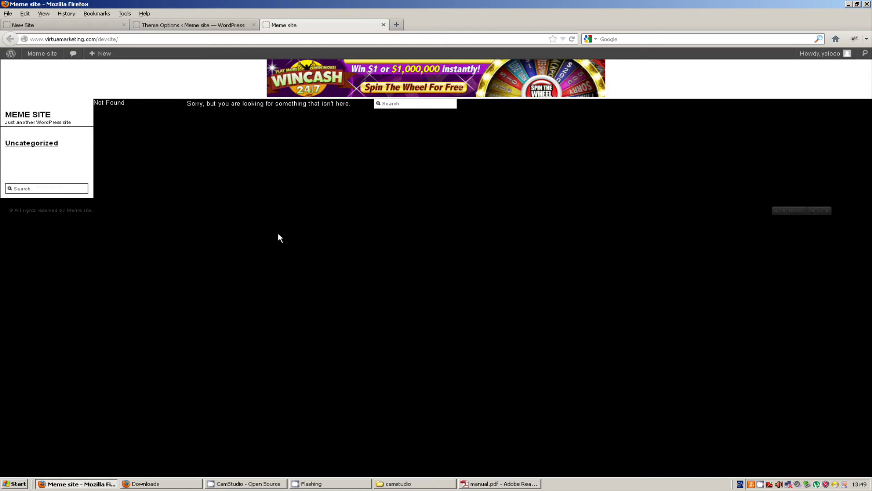
click(215, 26)
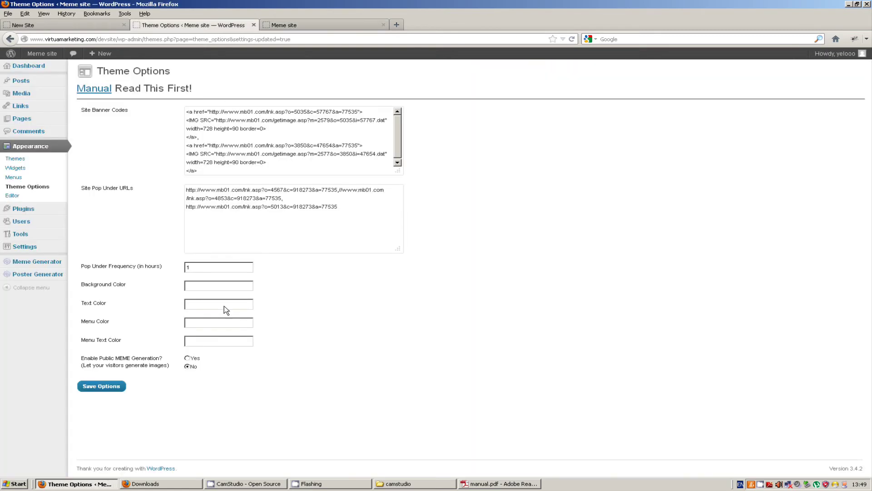
Set Enable Public MEME Generation to Yes, save, and reload the Meme site to check.
click(187, 358)
click(114, 386)
click(325, 26)
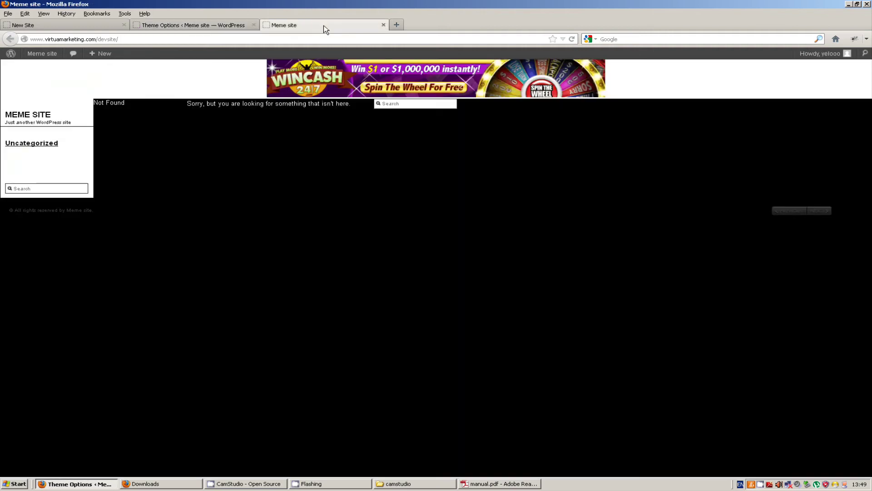
click(572, 39)
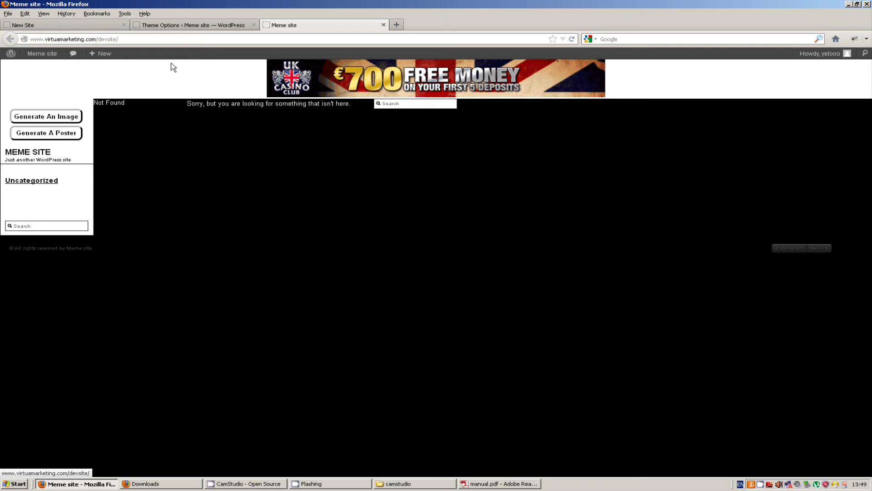
click(206, 24)
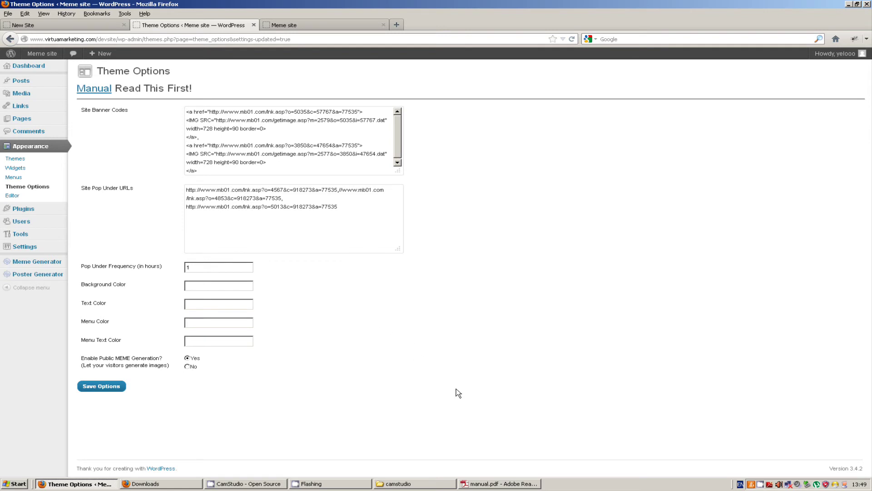
In Posts > Categories, enter 'Animals' as the new category's name.
mouse_move(24, 82)
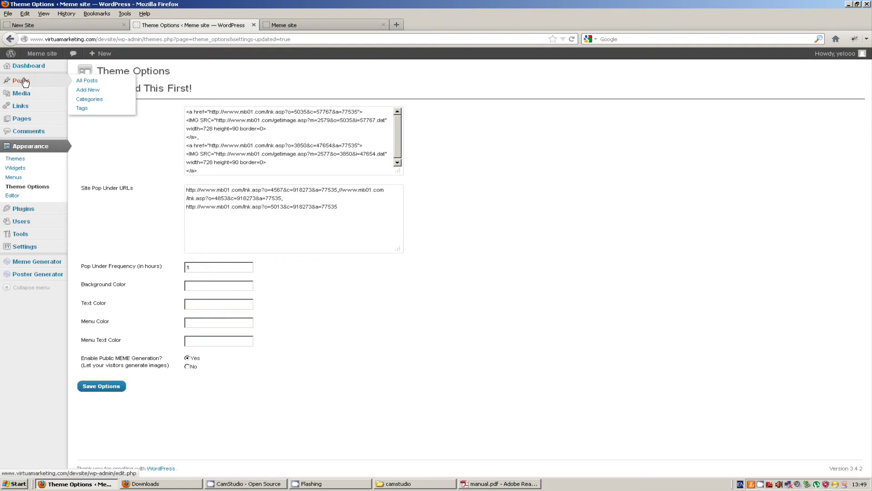
click(100, 99)
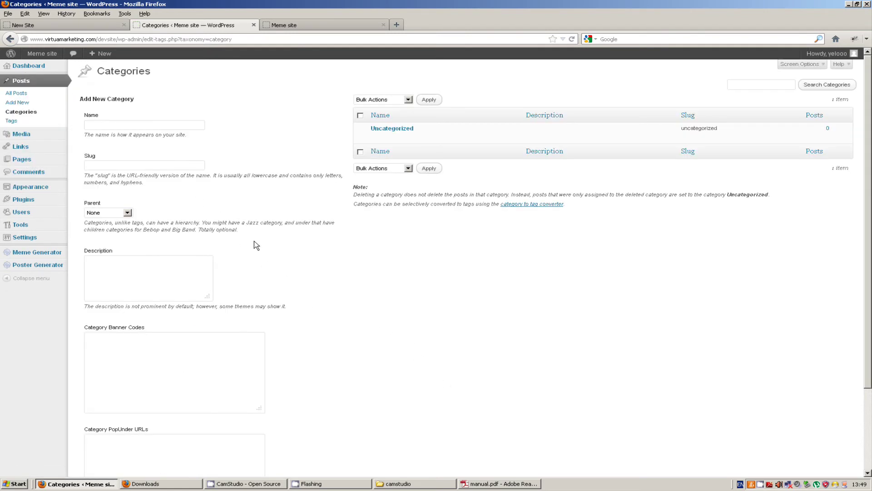
click(116, 126)
text(Anima)
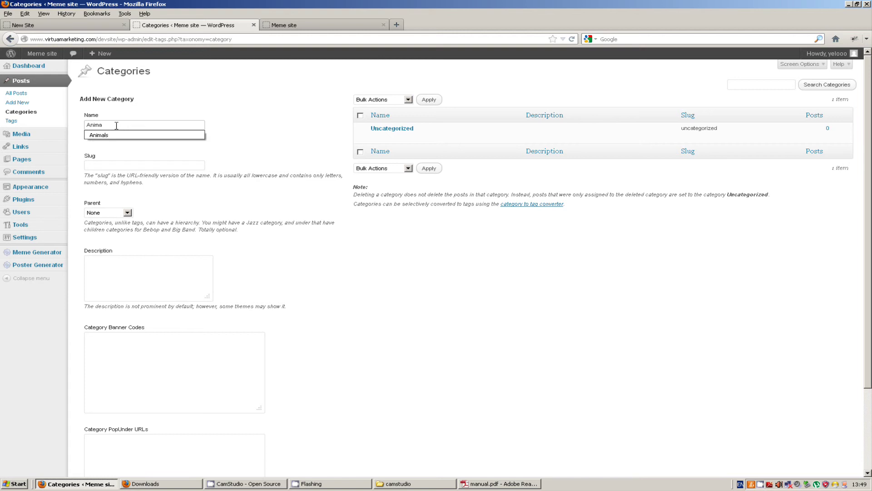
text(ls)
key(Down)
key(Return)
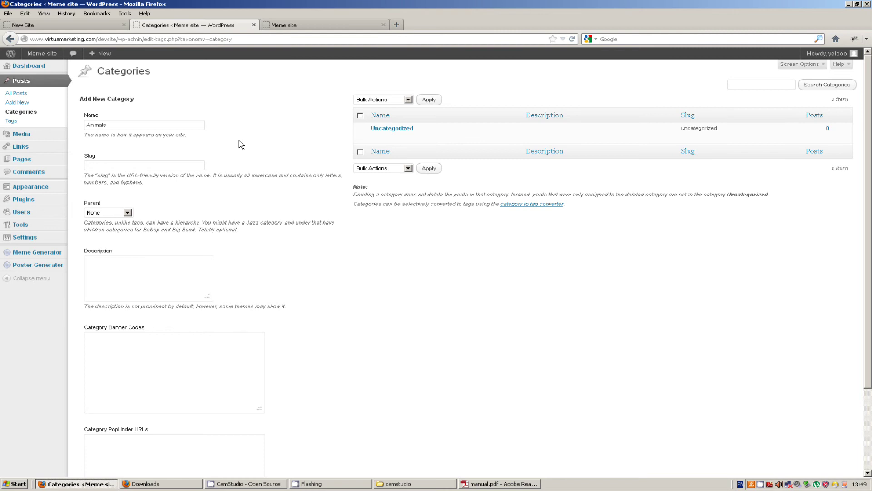
Give the category the slug 'animals' and add it with Add New Category.
click(104, 166)
text(animals)
click(267, 199)
double_click(113, 124)
click(170, 151)
scroll(329, 299, down, 4)
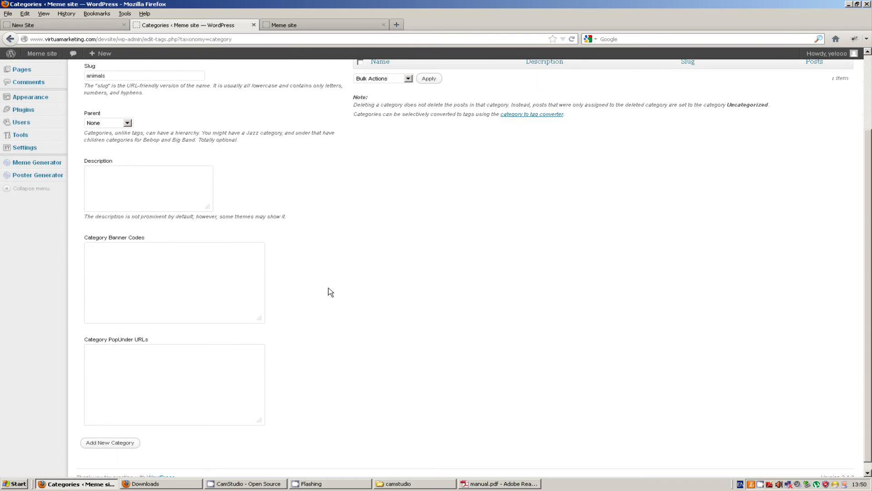
click(149, 262)
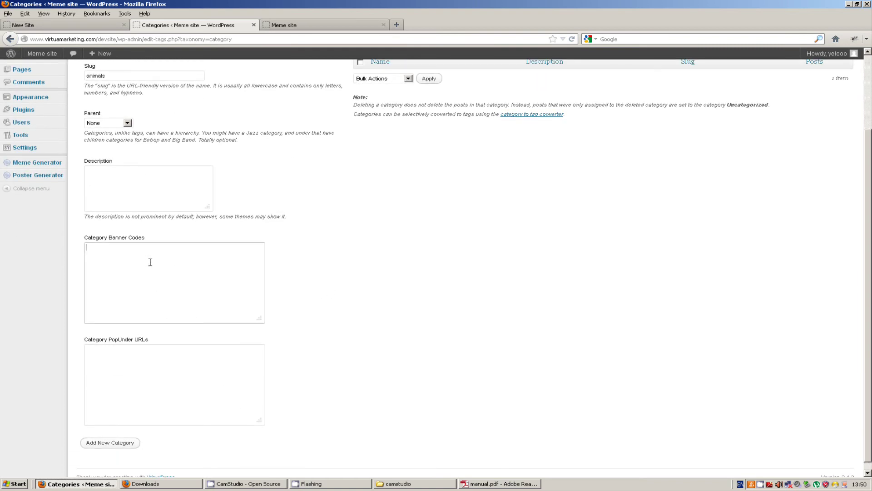
click(118, 393)
scroll(375, 385, up, 4)
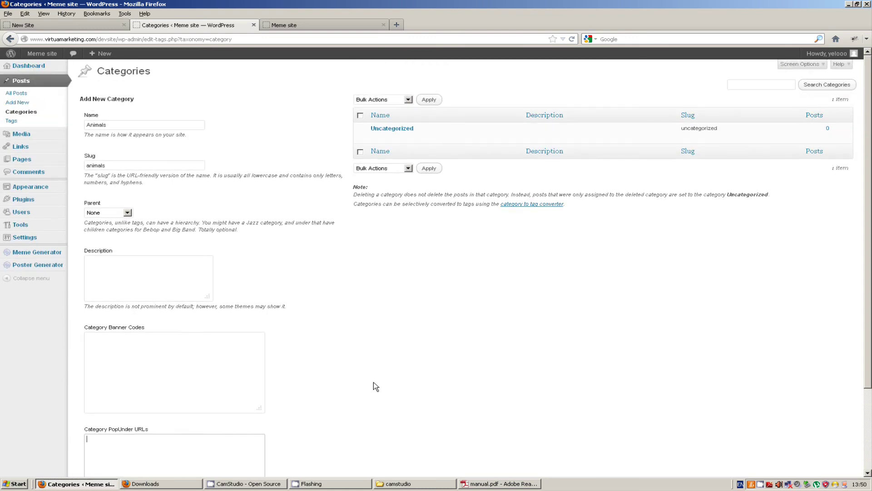
scroll(363, 389, down, 5)
scroll(408, 411, up, 4)
scroll(395, 411, down, 4)
click(114, 435)
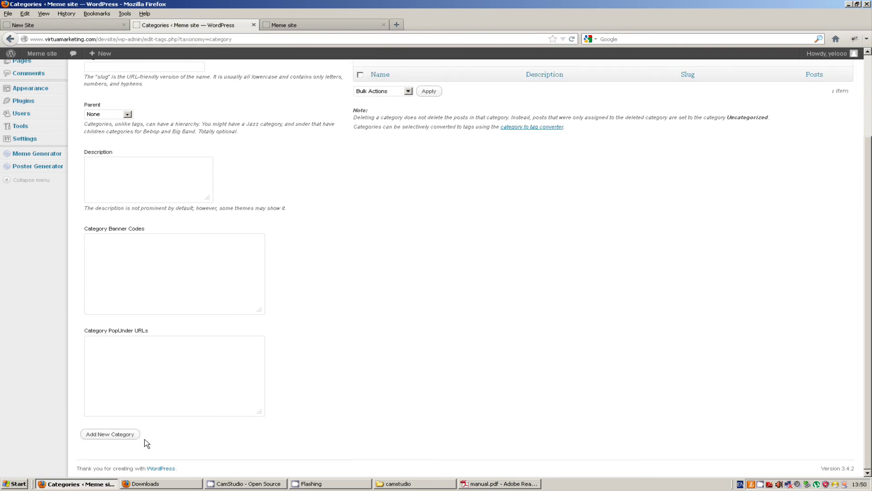
click(109, 435)
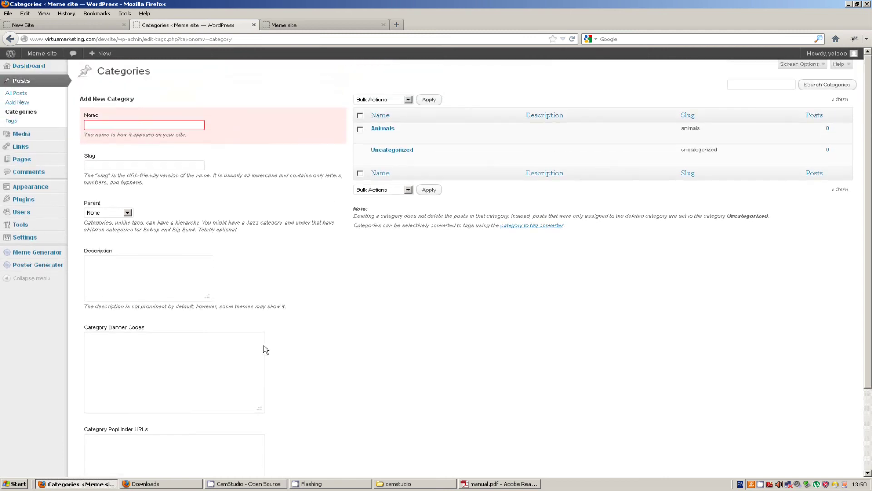
text(An)
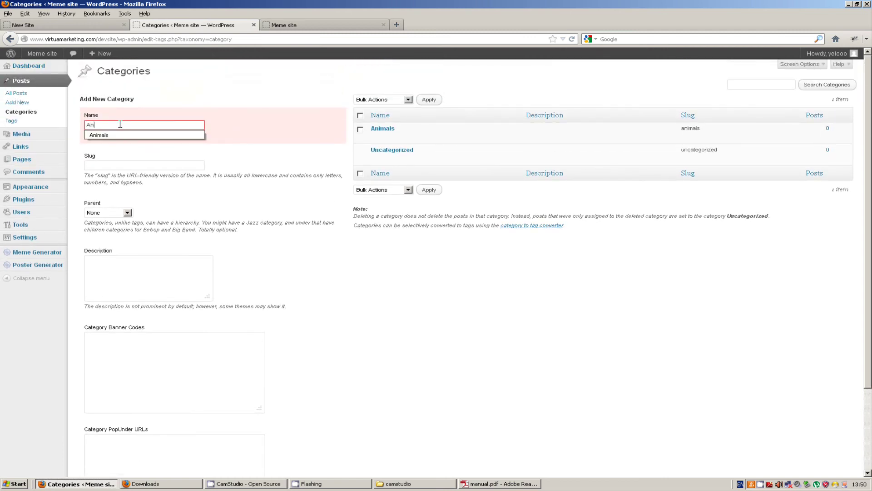
text(imals)
click(120, 164)
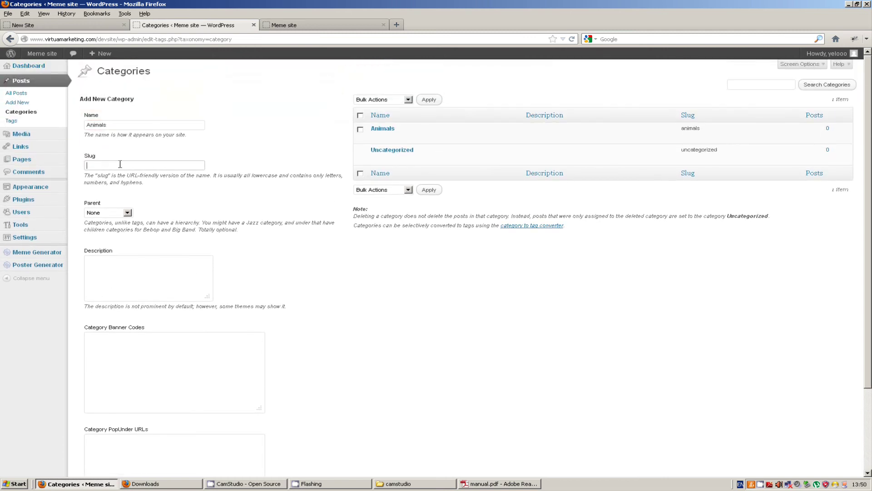
text(an)
key(BackSpace)
mouse_move(25, 135)
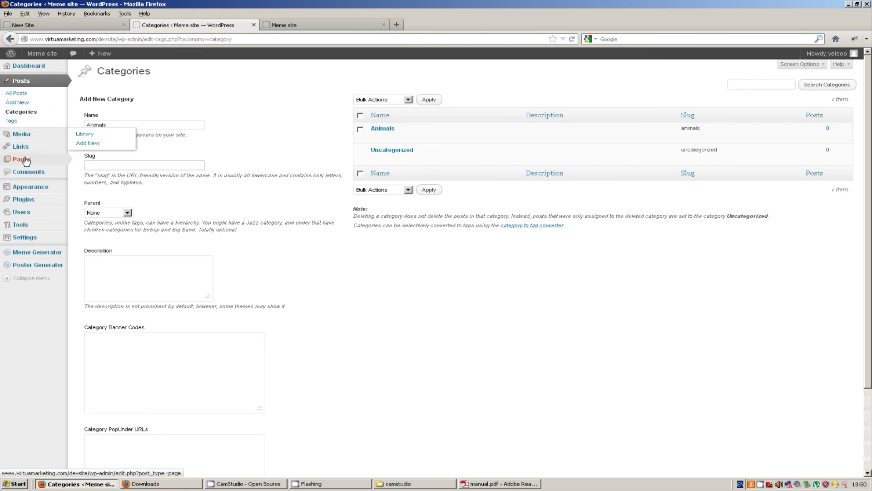
mouse_move(38, 186)
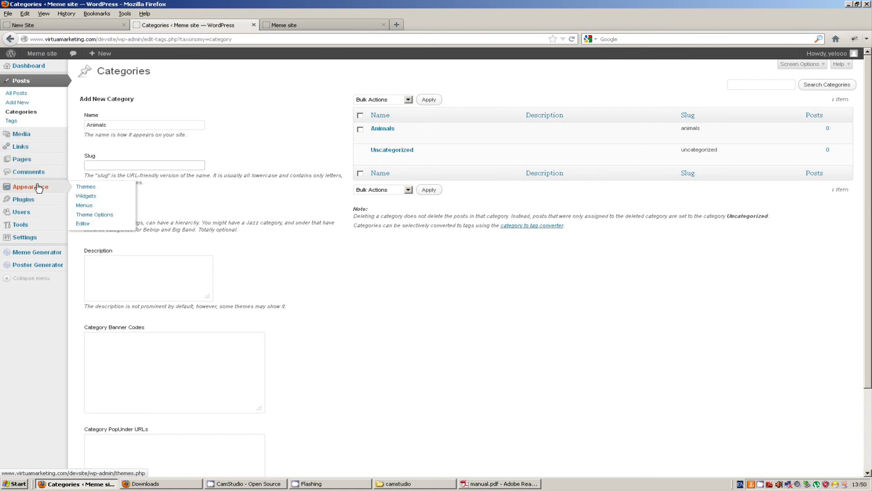
In Appearance > Menus, add Animals from all categories to the Categories menu and save it.
click(88, 208)
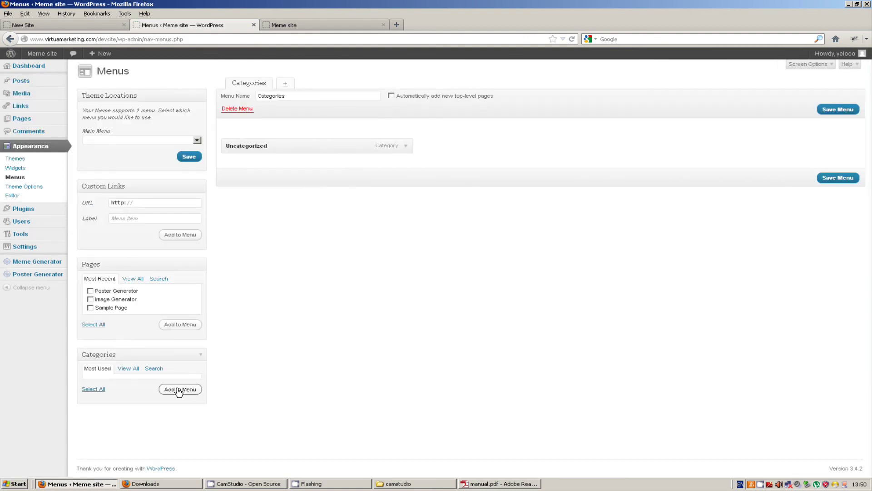
click(127, 369)
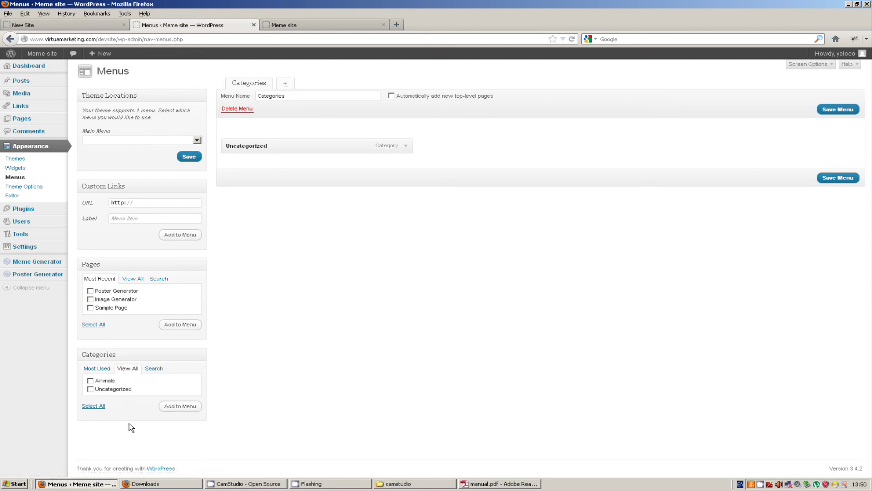
click(91, 381)
click(181, 405)
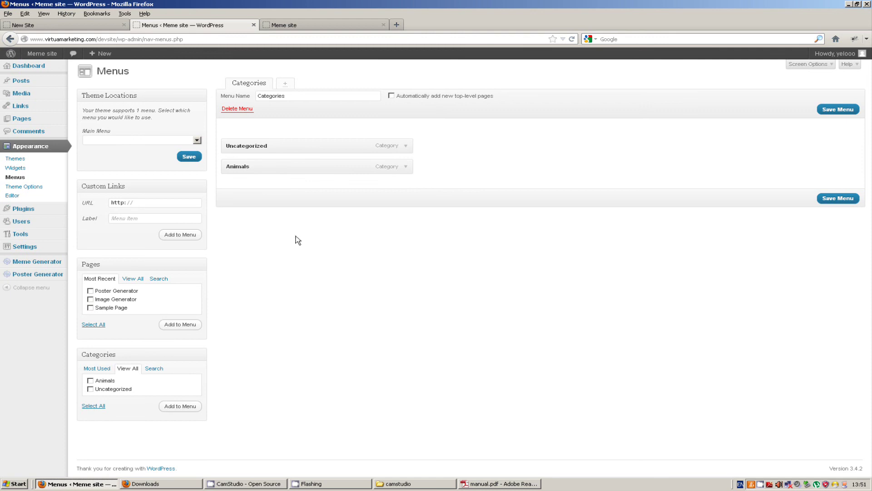
click(837, 199)
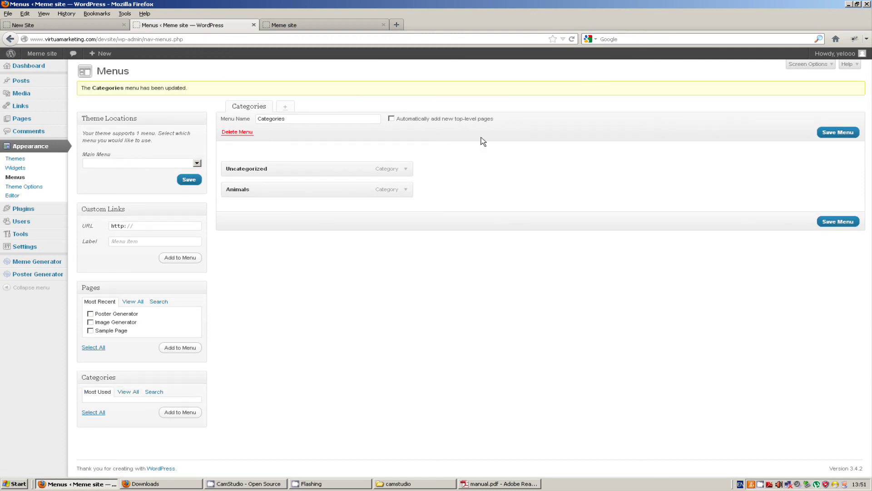
click(313, 22)
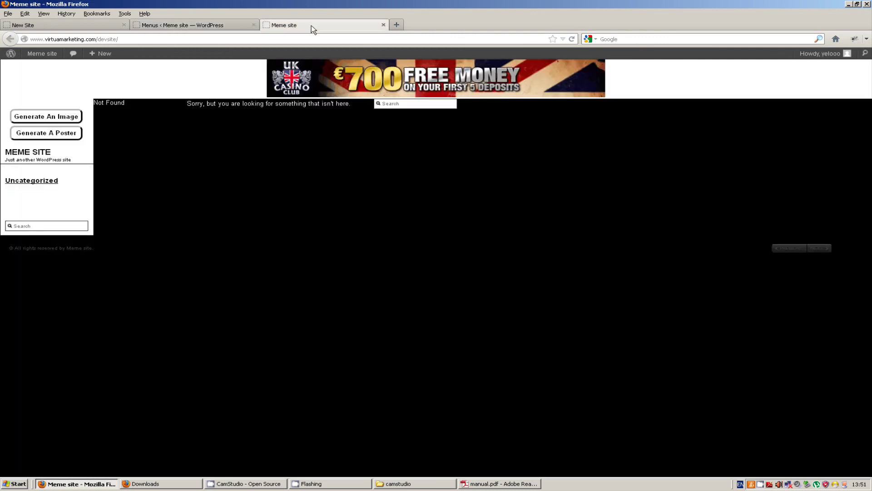
Reload the Meme site to confirm Animals appears under Uncategorized in the sidebar.
click(571, 39)
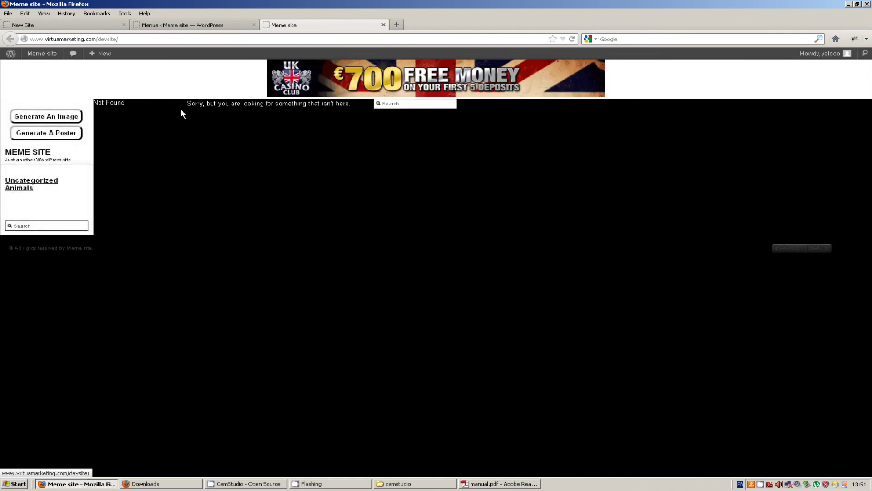
click(195, 25)
mouse_move(327, 186)
mouse_down()
mouse_move(323, 156)
mouse_move(351, 167)
mouse_move(316, 192)
mouse_move(322, 202)
mouse_up()
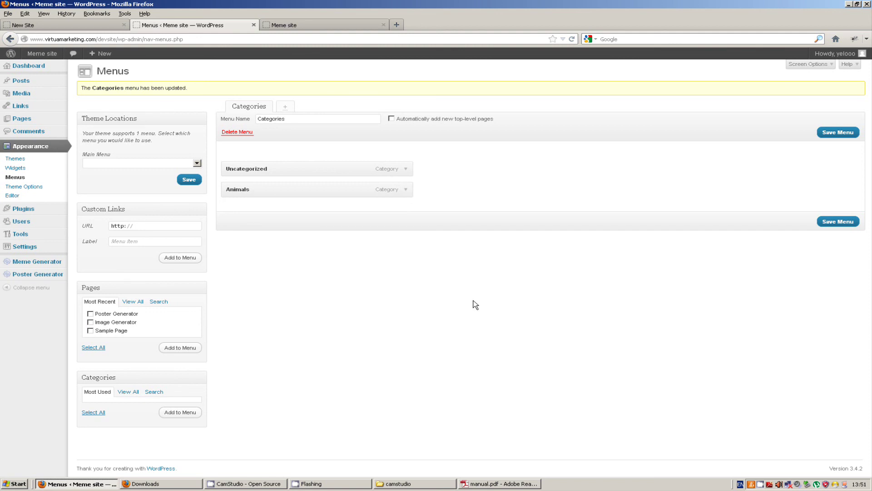
click(409, 484)
click(409, 484)
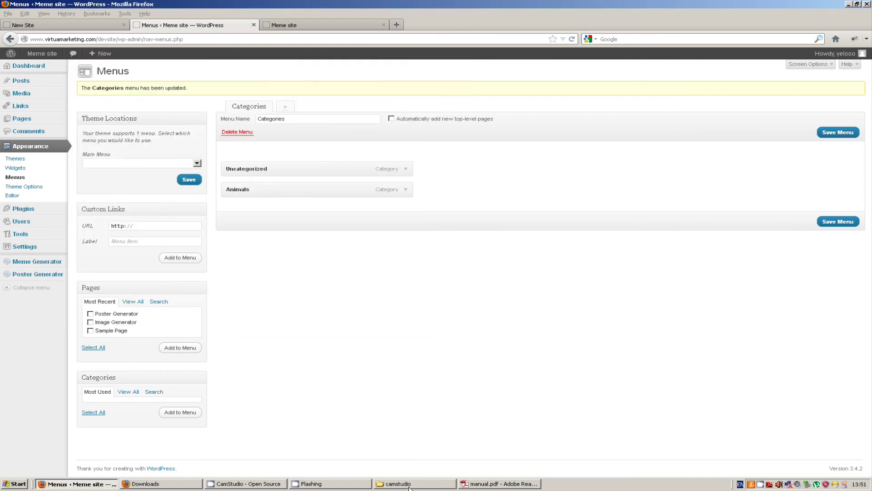